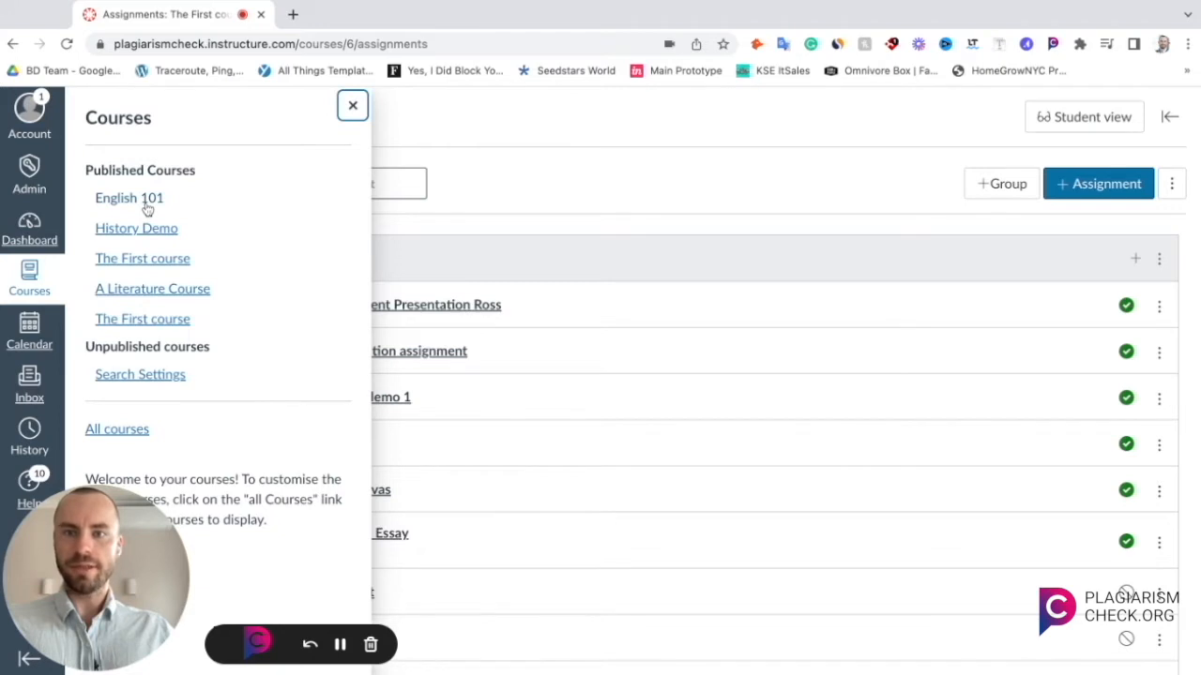
Start a new assignment in the current course, titled "Name" with "Description" as its description text.
click(437, 266)
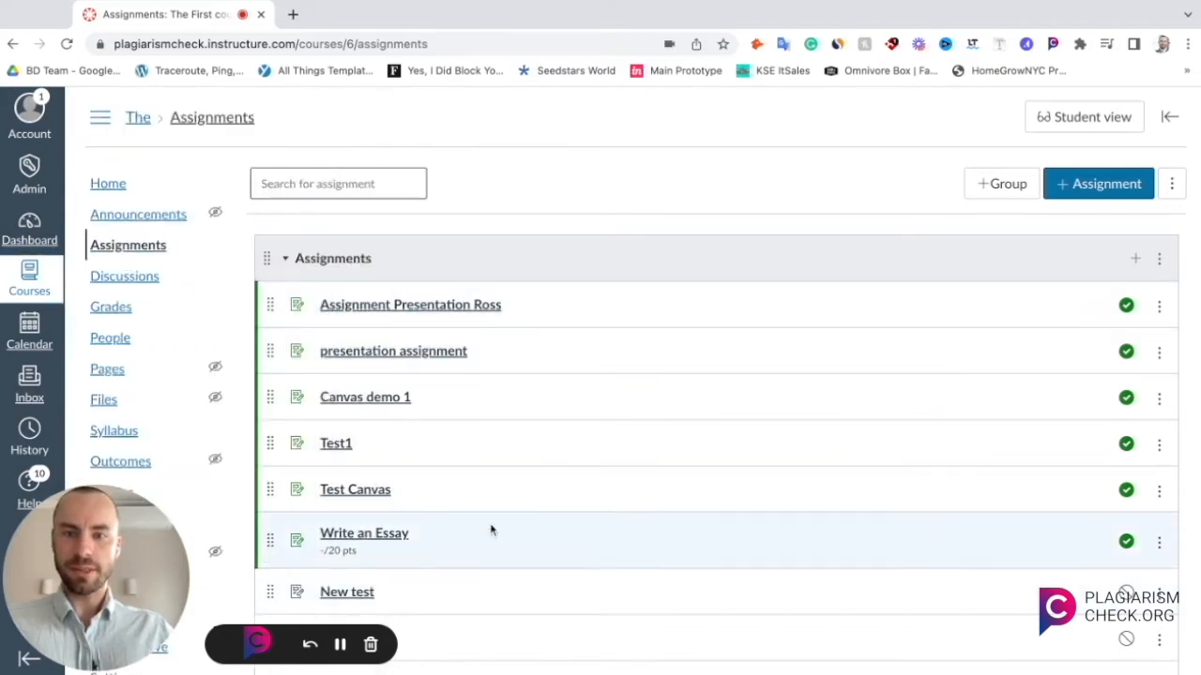
click(1098, 185)
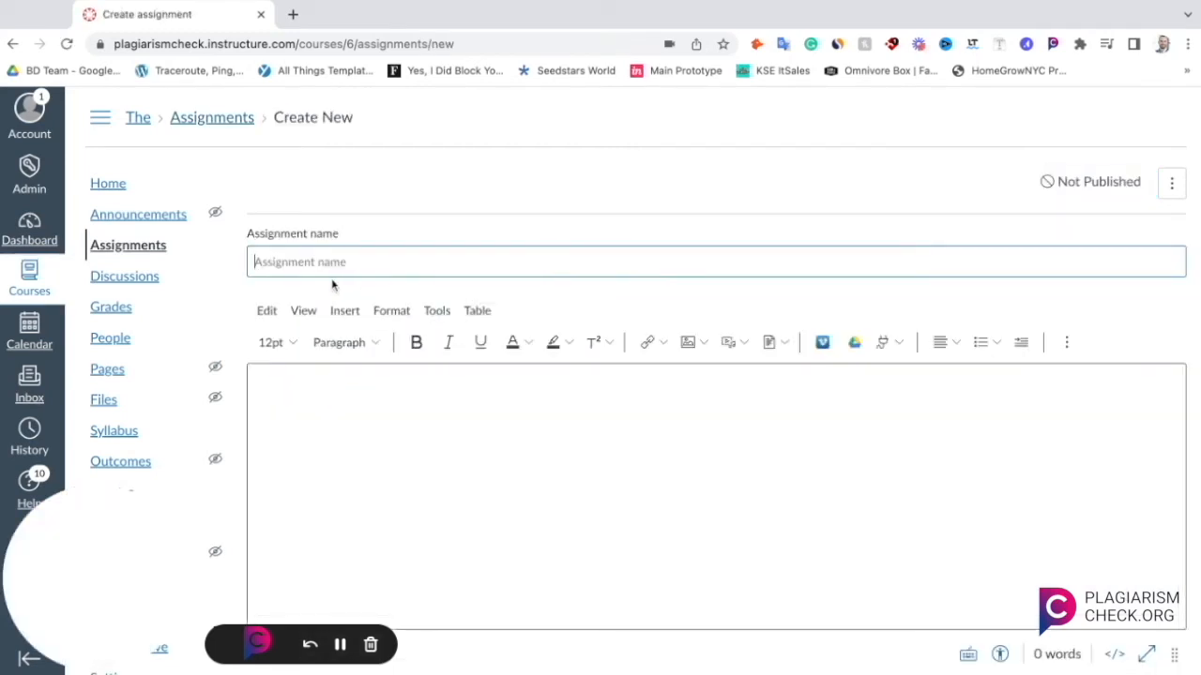
text(Name)
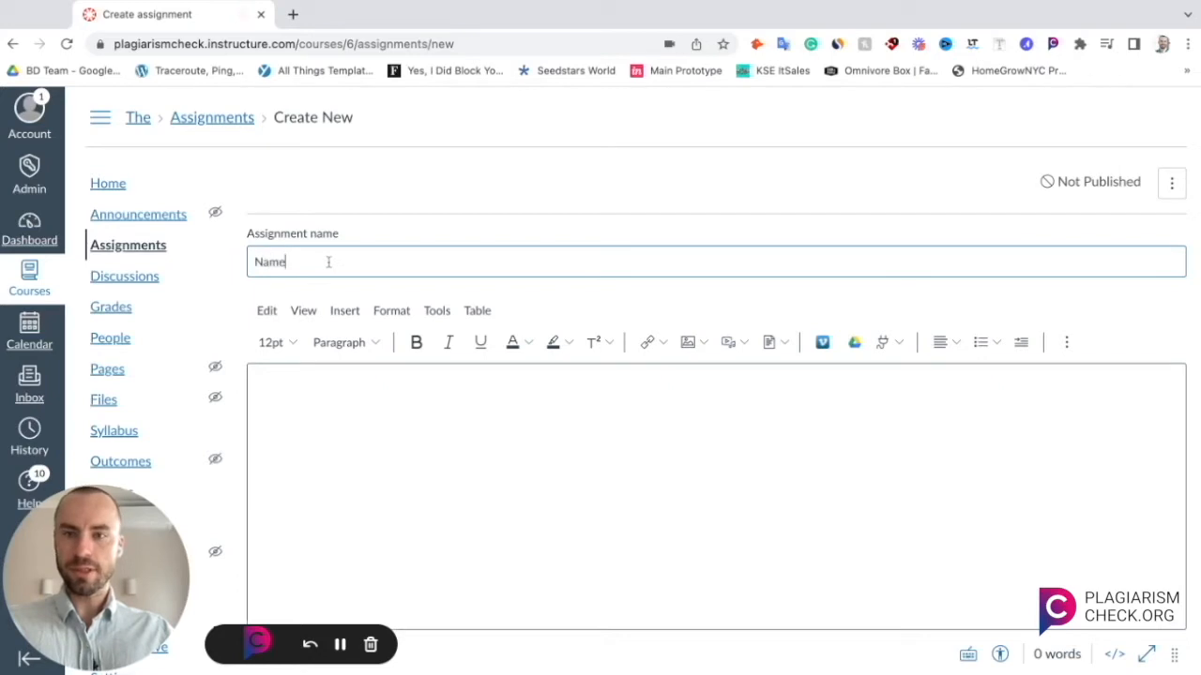
click(329, 394)
text(Desc)
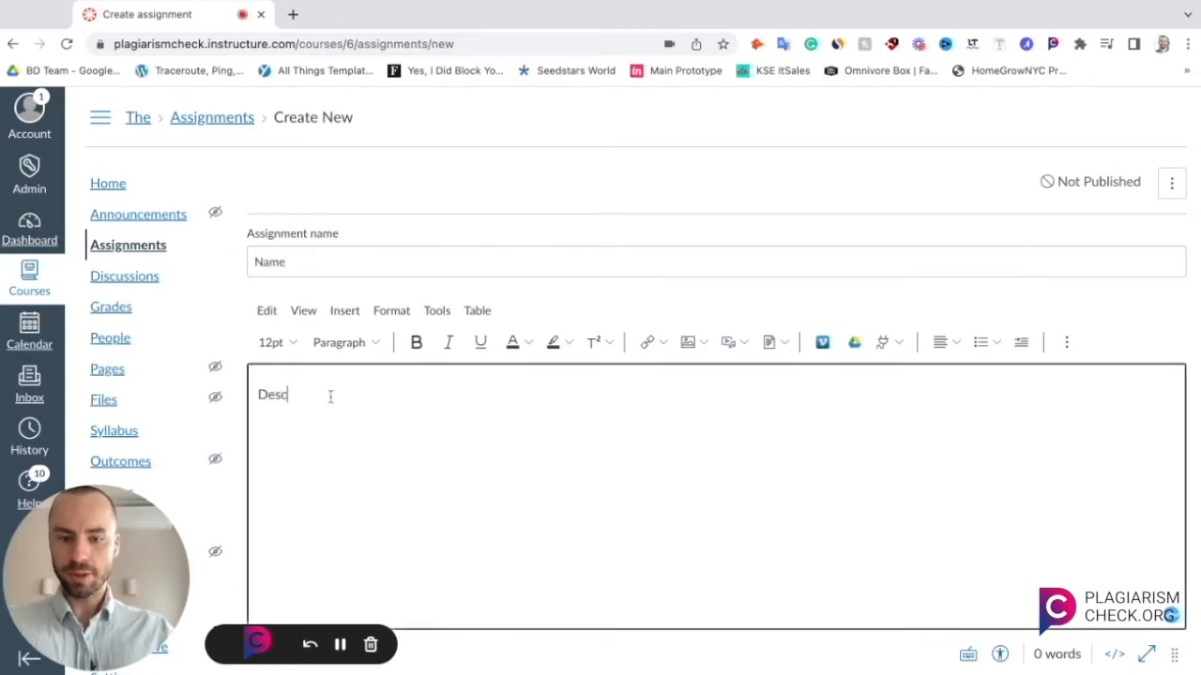
text(ription)
Use Assignments as the assignment group and display the grade as Points.
scroll(467, 356, down, 5)
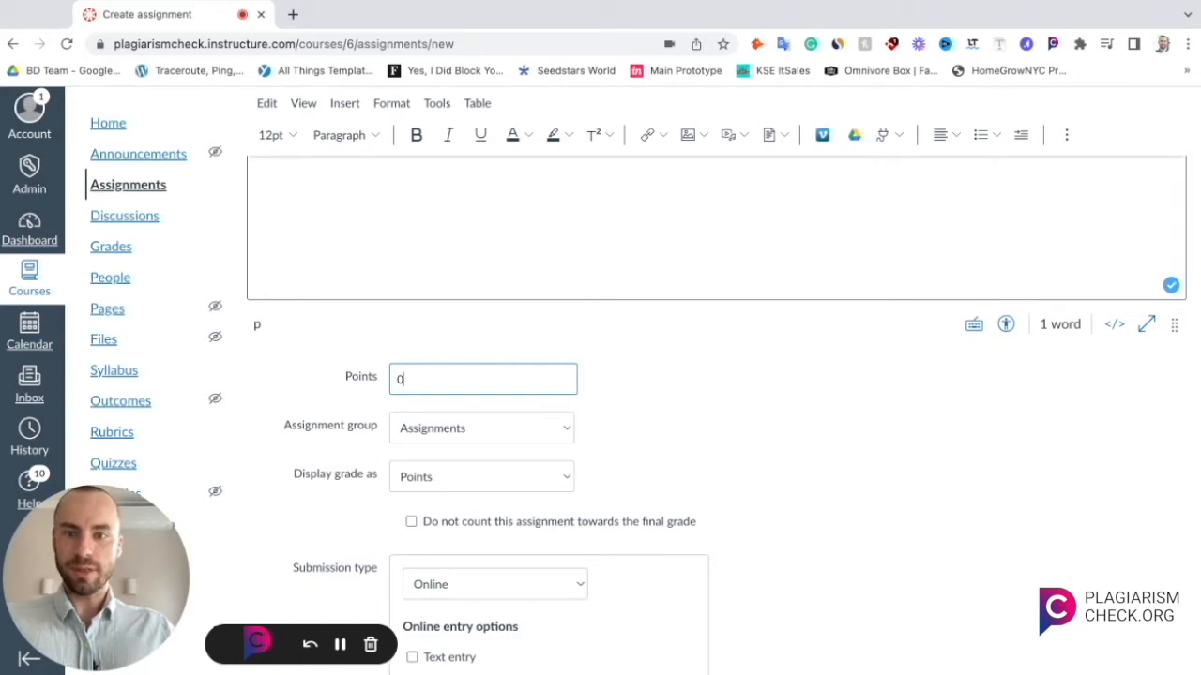
click(414, 427)
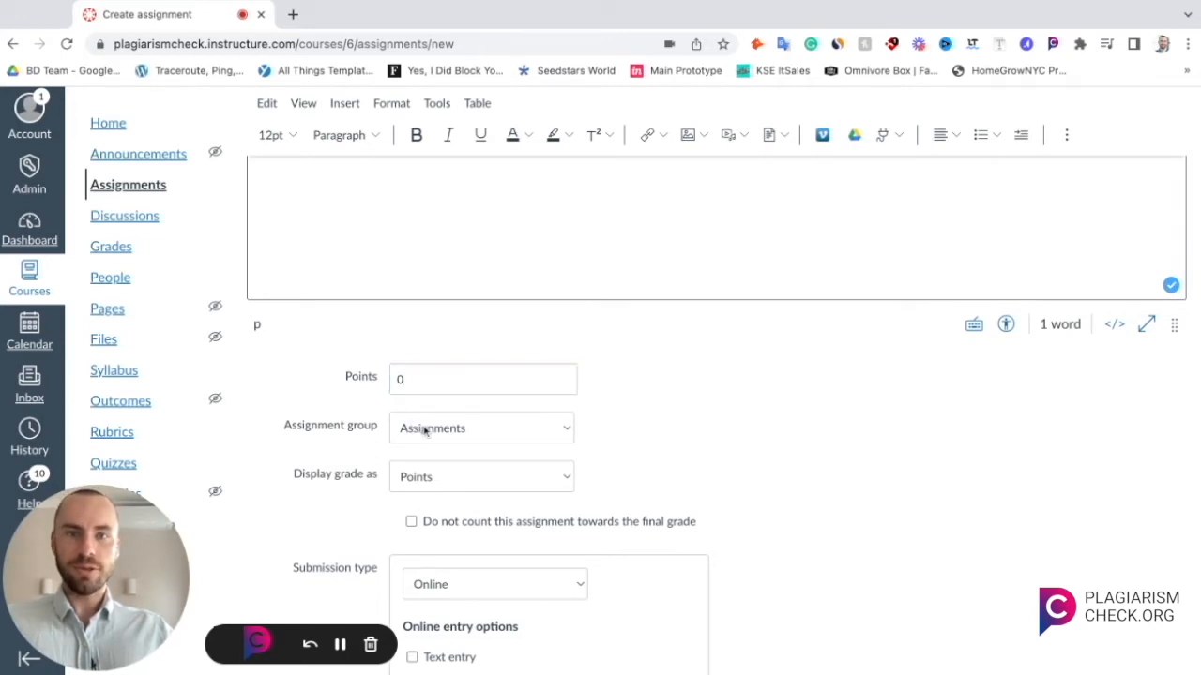
click(377, 475)
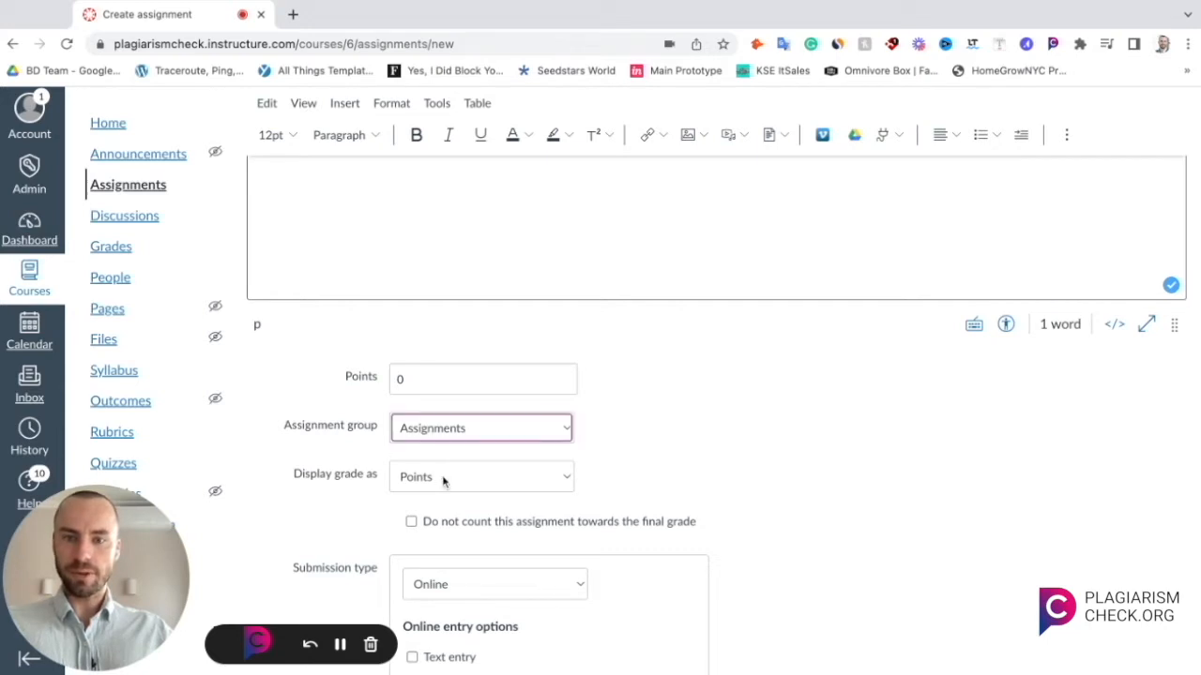
click(443, 481)
Allow online submissions by text entry and file uploads.
scroll(585, 474, down, 2)
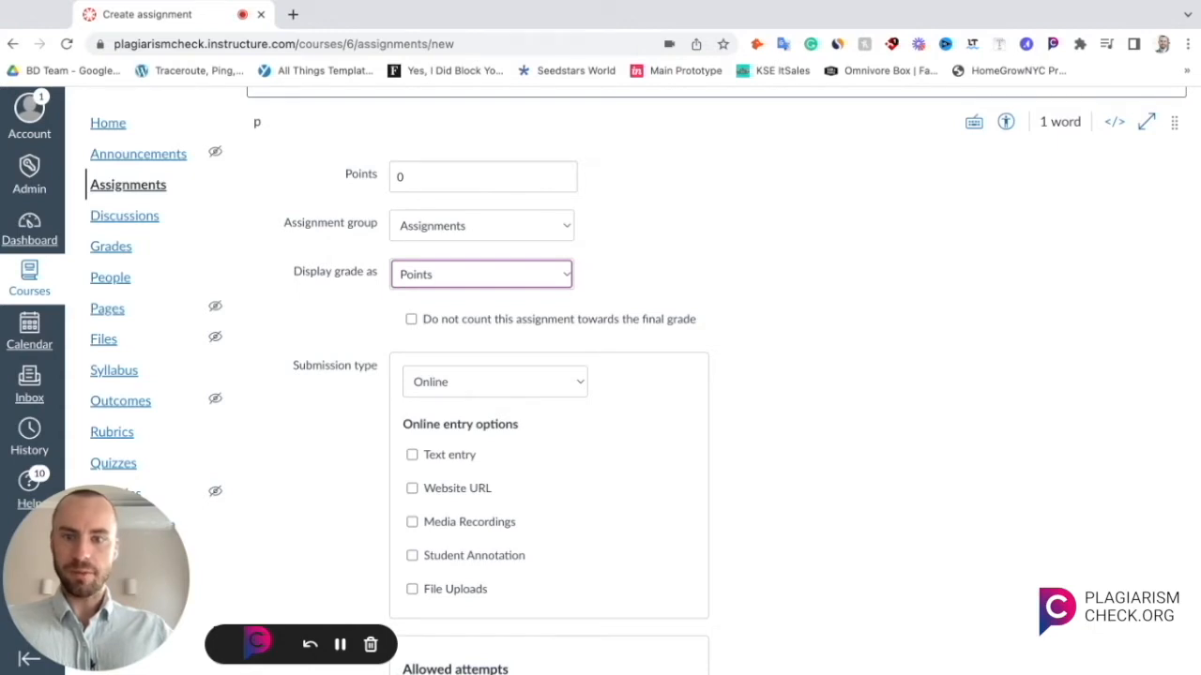
click(413, 457)
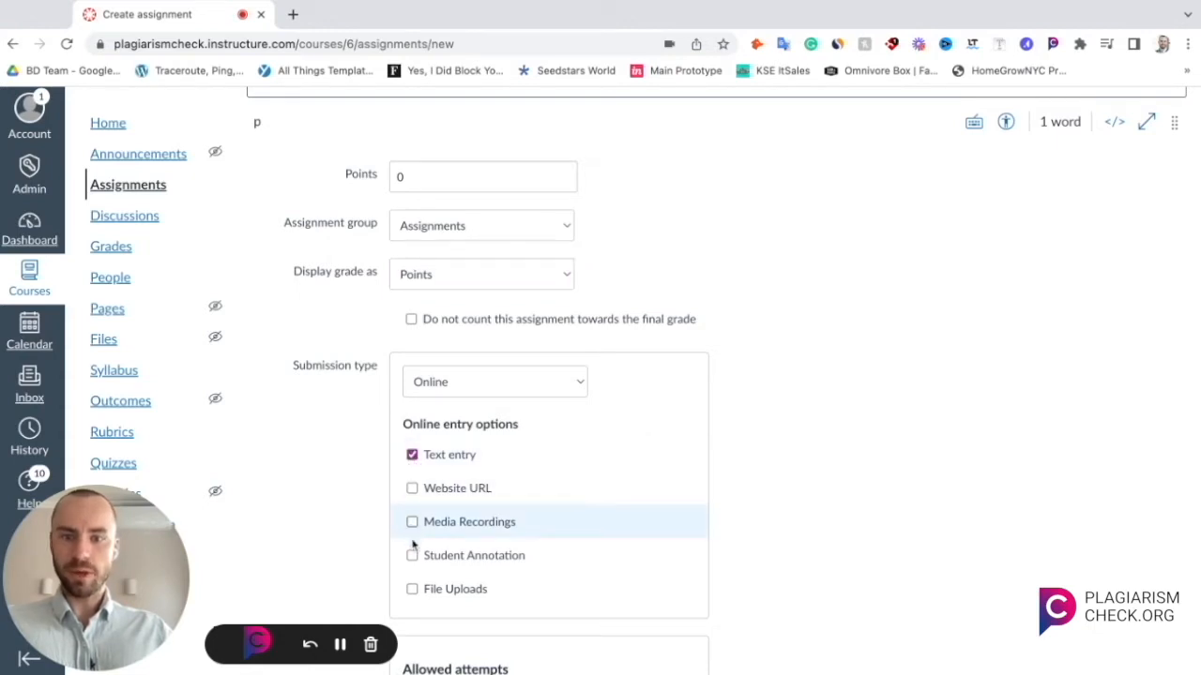
click(413, 590)
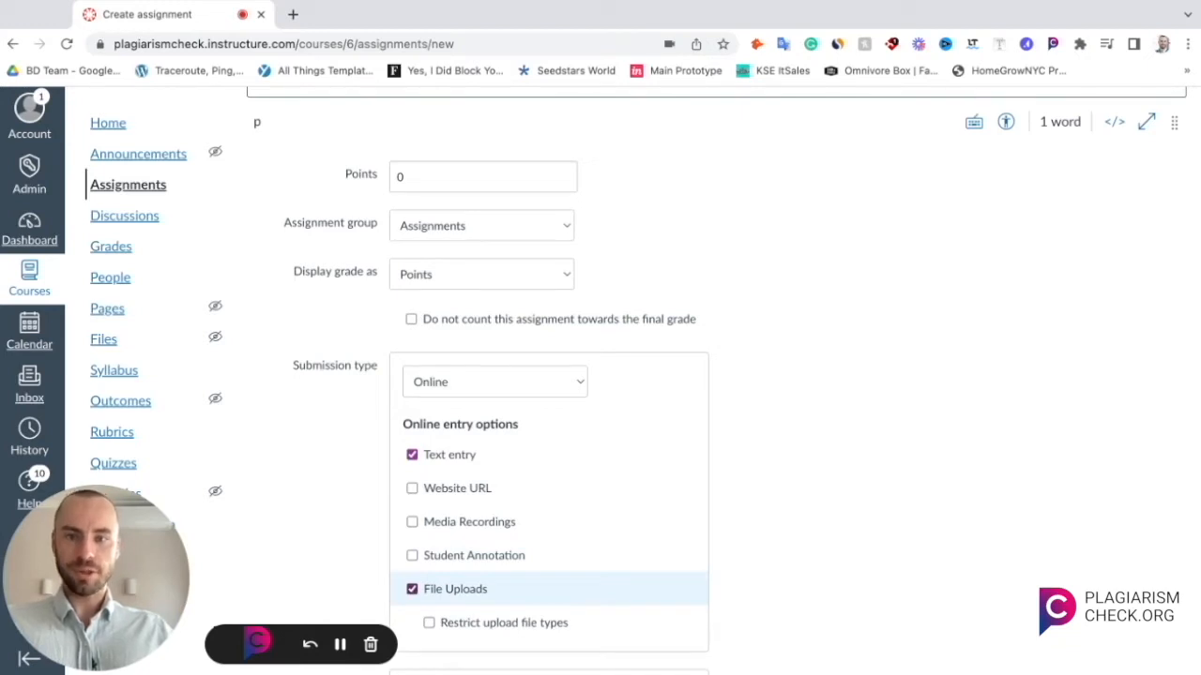
Try restricting the allowed submission attempts to Limited.
scroll(421, 571, down, 3)
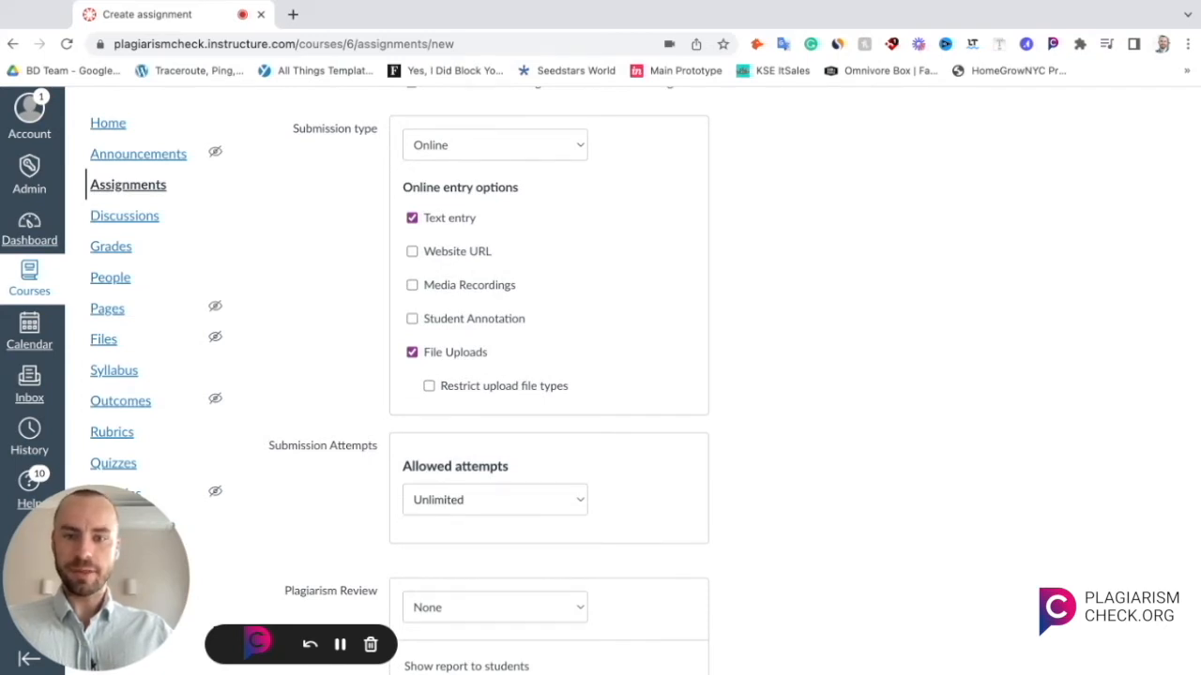
click(461, 517)
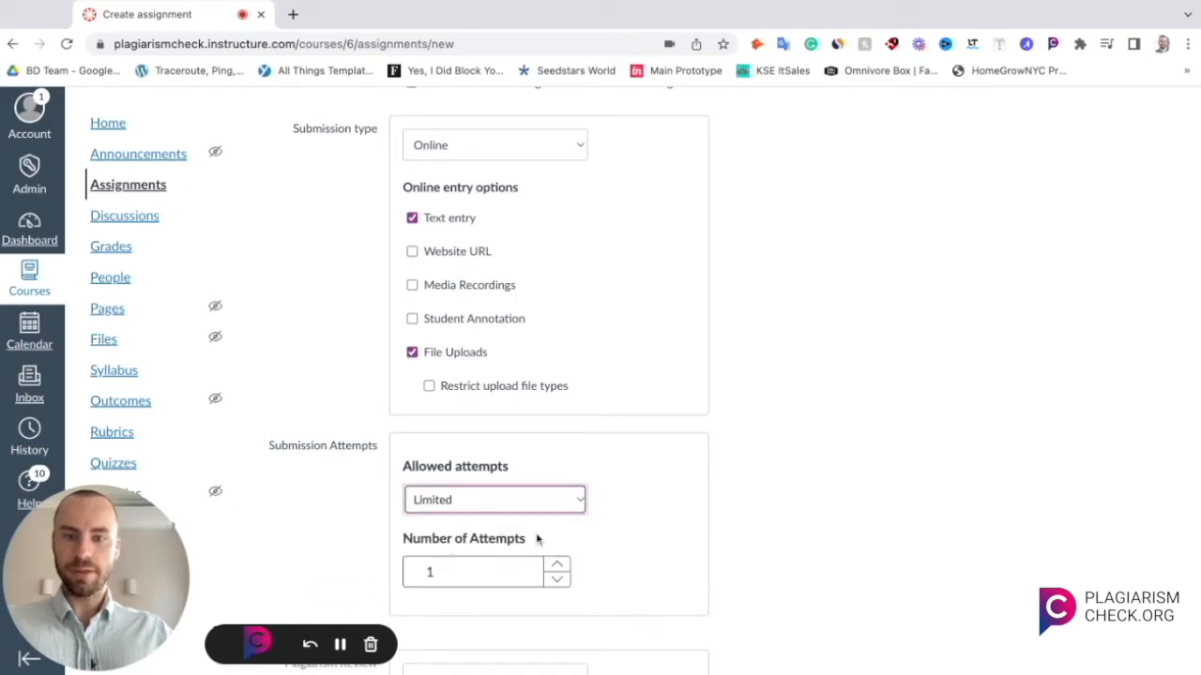
Set the plagiarism review to plagiarismcheck.org and exclude sources with less than 10%.
scroll(365, 456, down, 3)
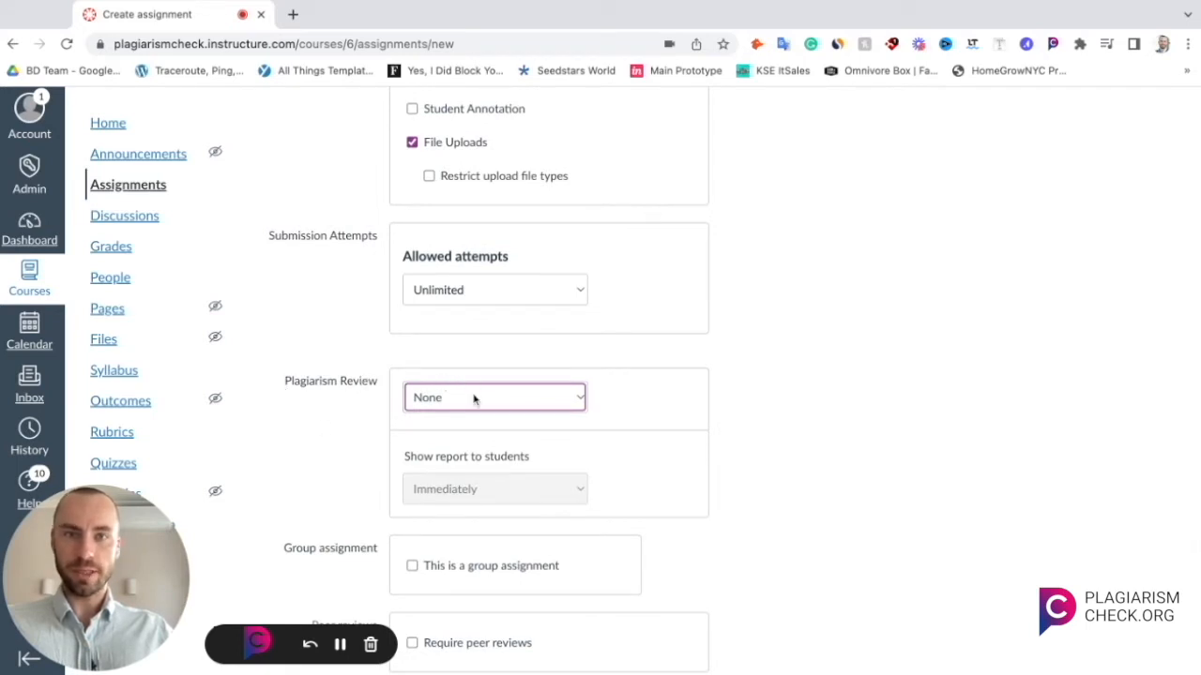
click(93, 665)
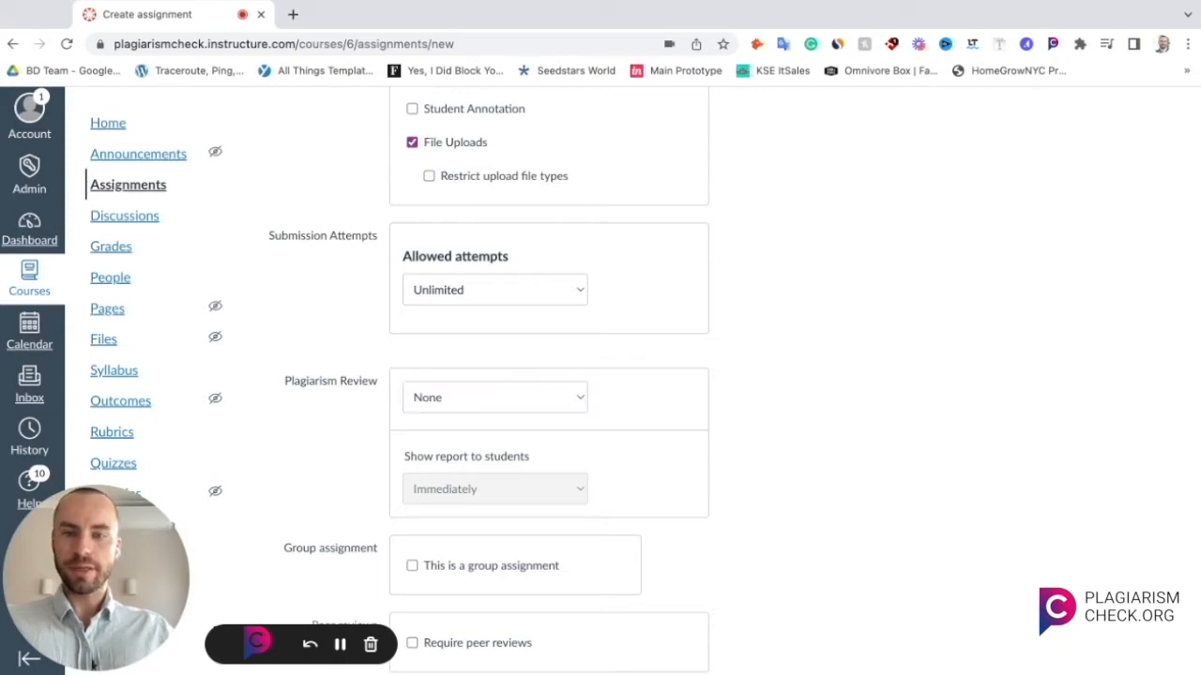
click(472, 435)
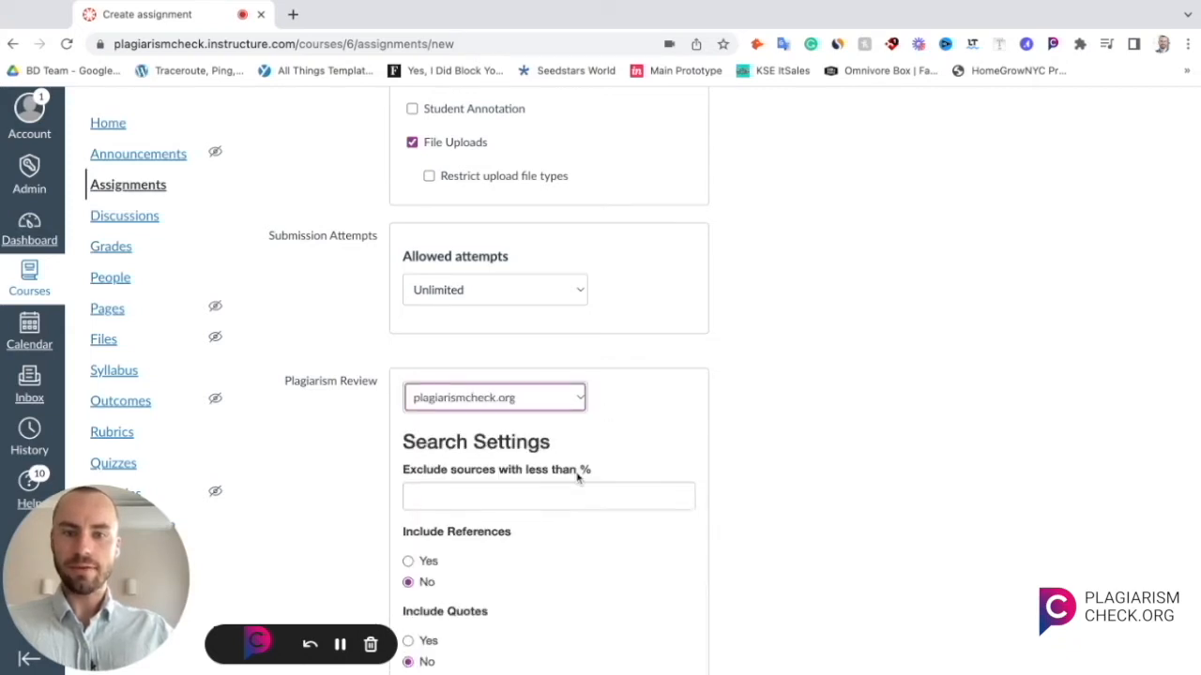
drag(396, 479, 593, 480)
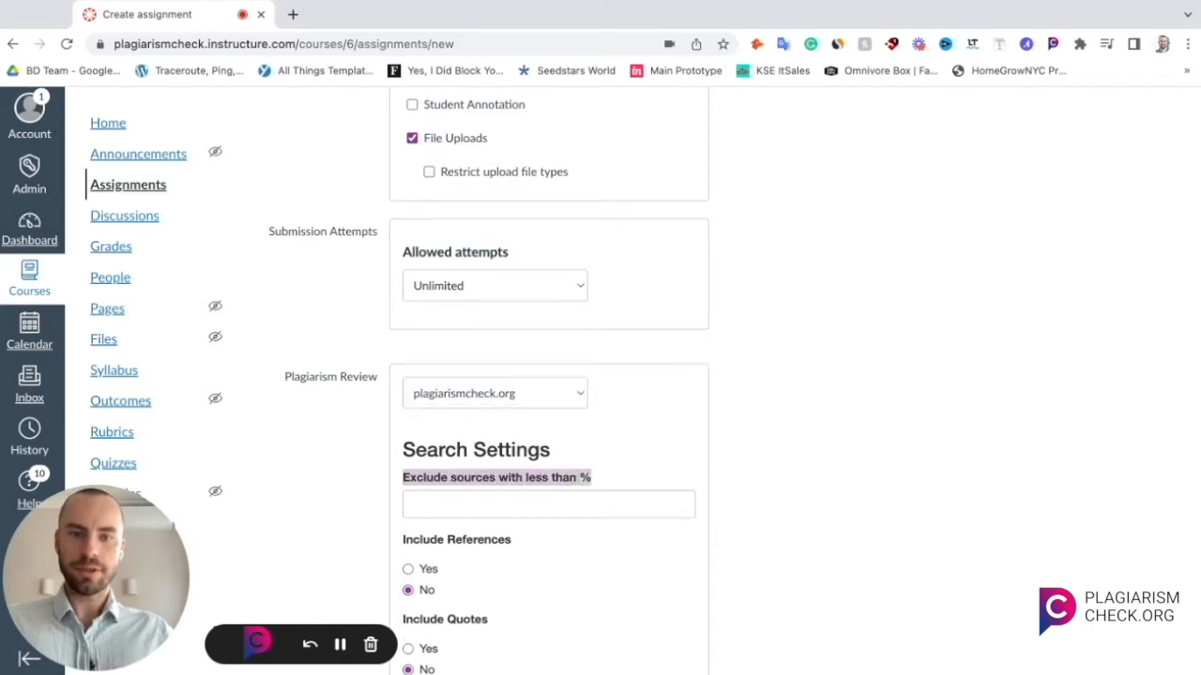
click(456, 499)
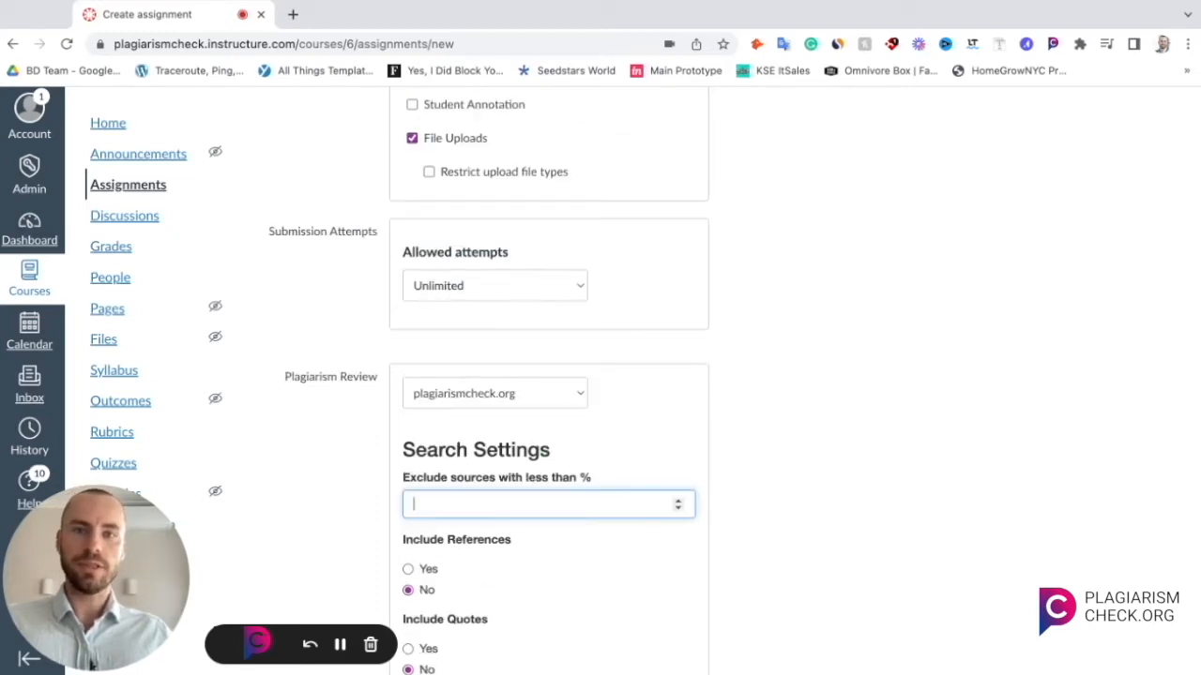
text(10)
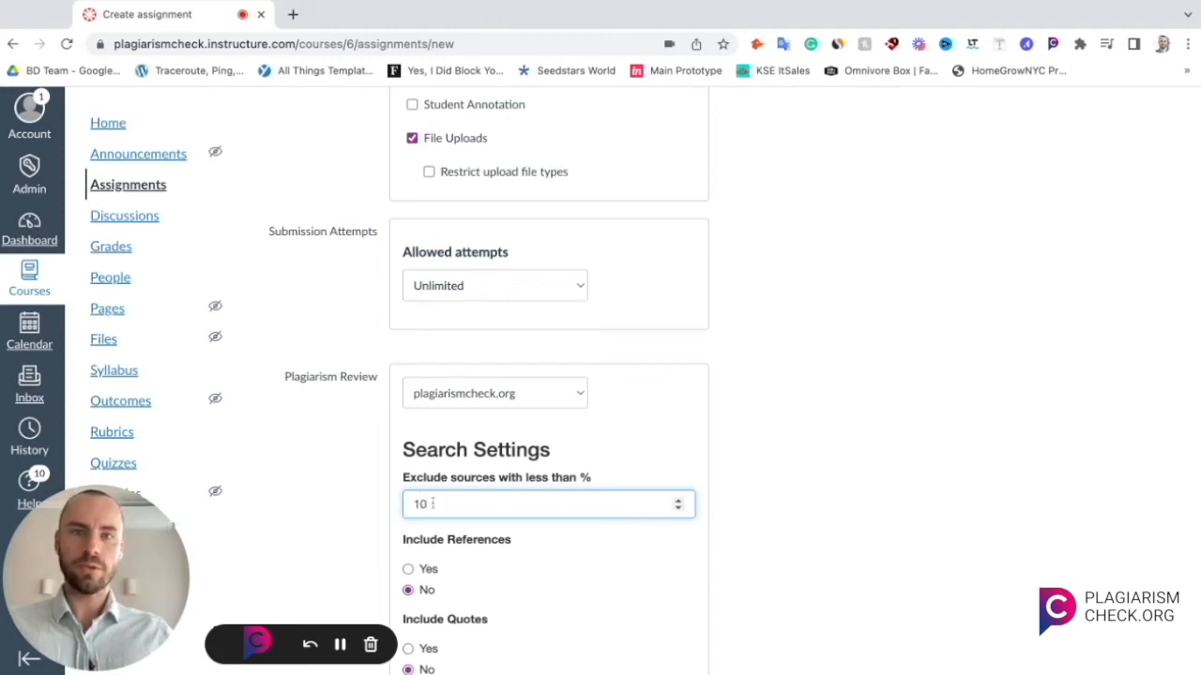
Include references and quotes in the plagiarism search and set Exclude self-plagiarism to No.
scroll(448, 544, down, 1)
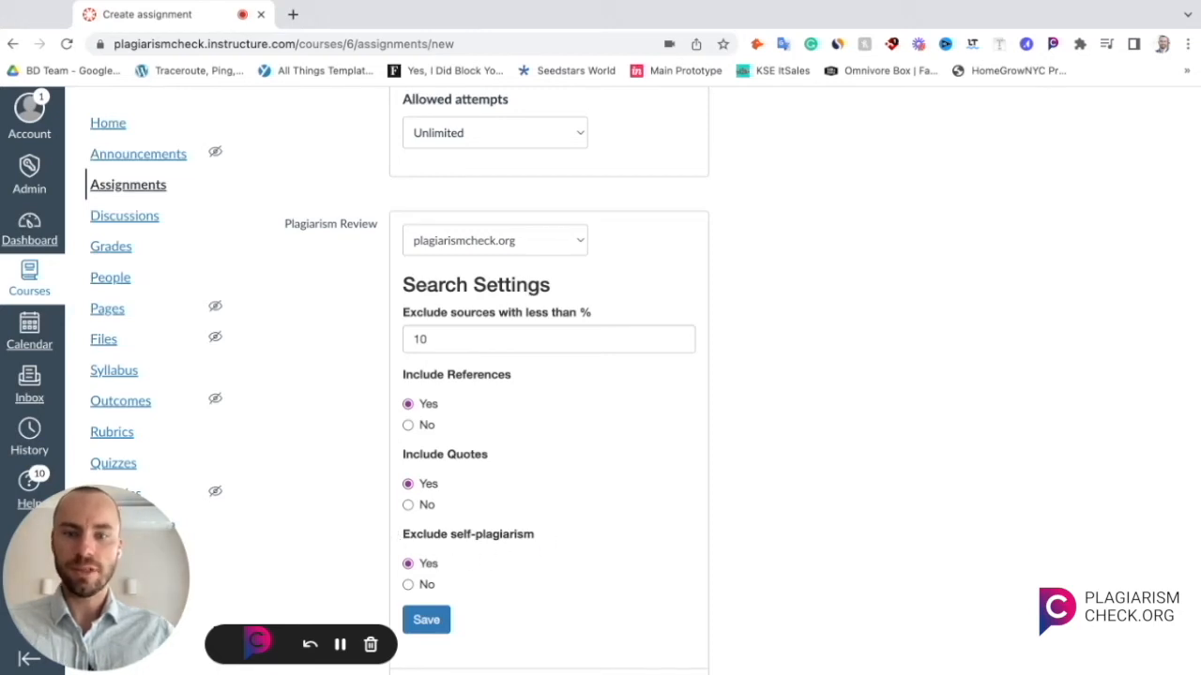
click(409, 585)
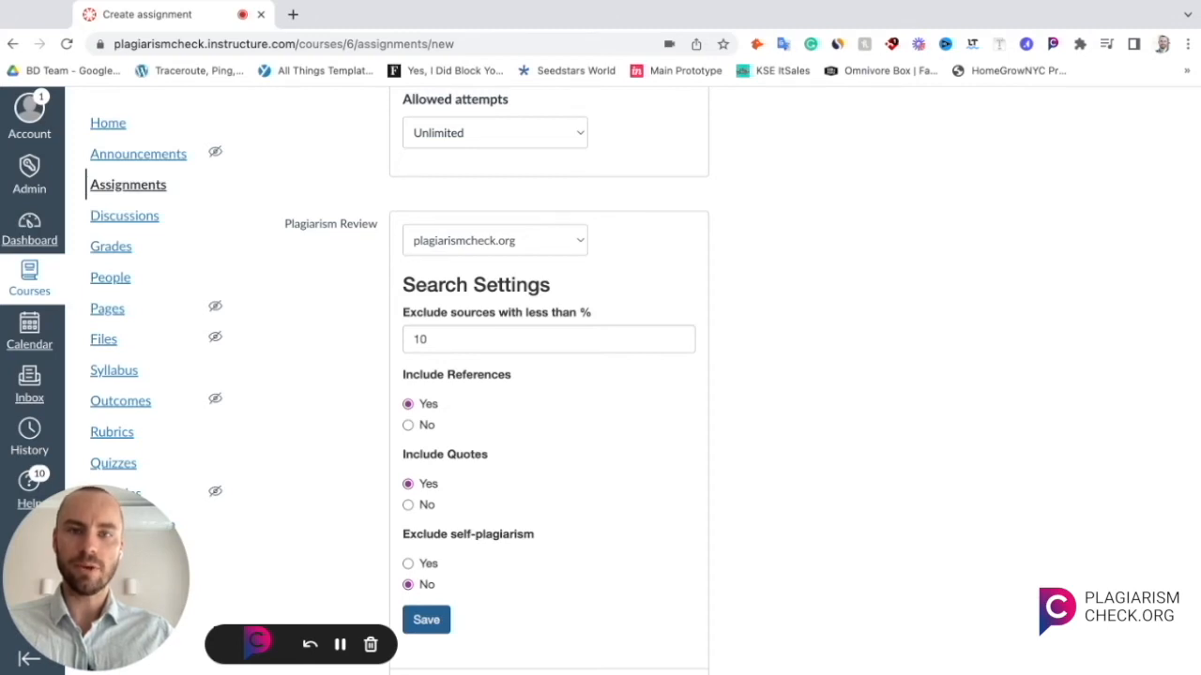
Set the report to never show to students and review the group, peer review and assign options.
scroll(549, 375, down, 2)
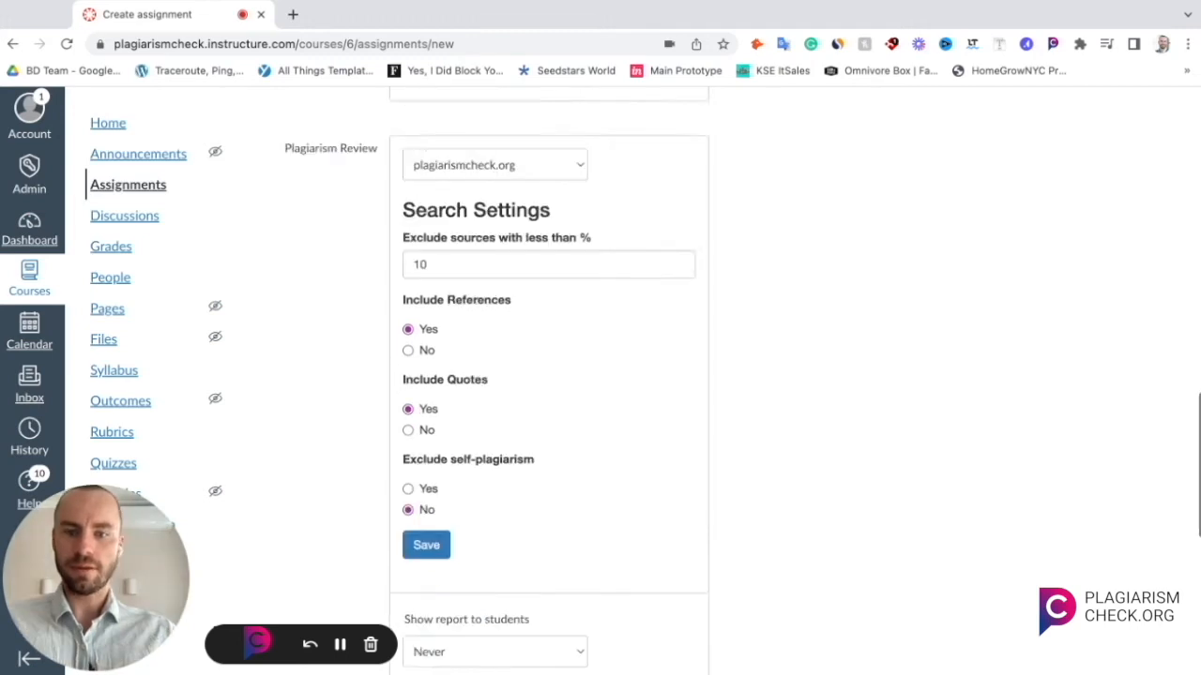
scroll(372, 520, down, 3)
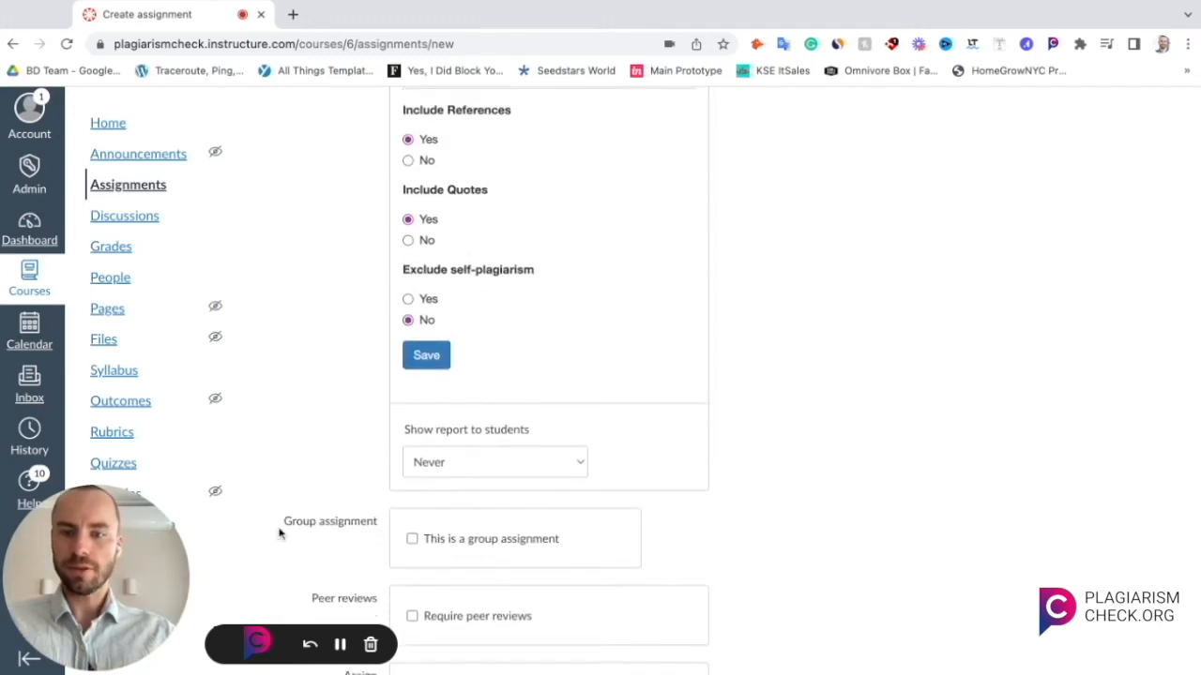
scroll(315, 586, down, 1)
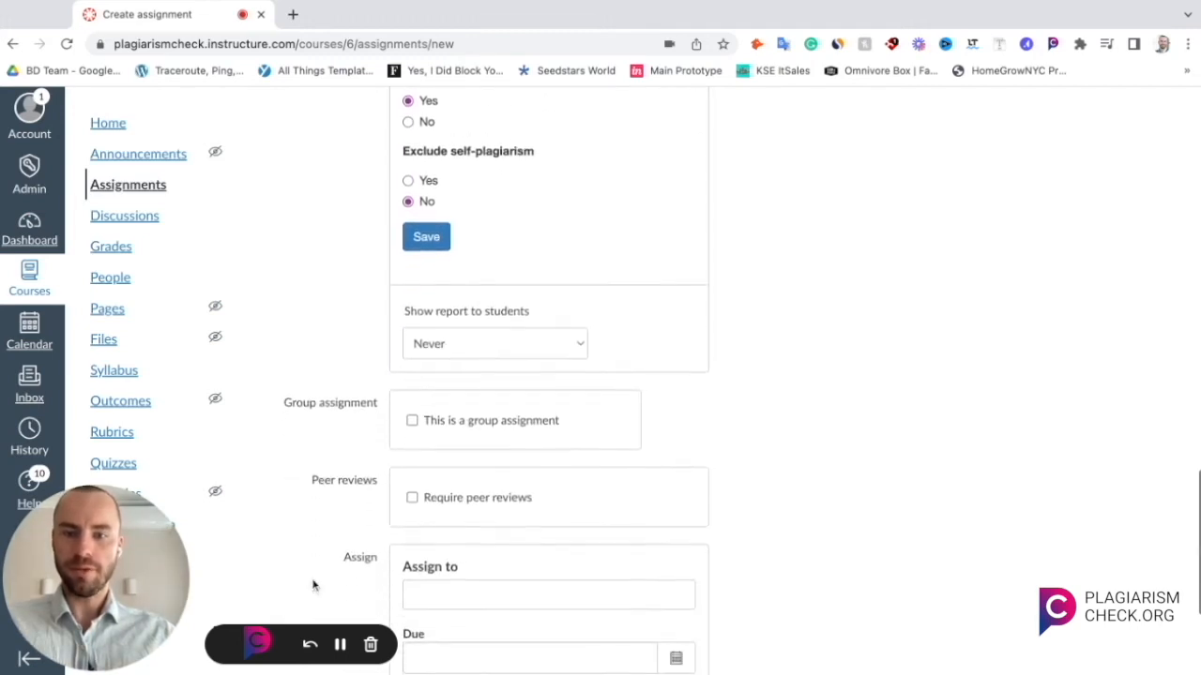
scroll(368, 559, down, 1)
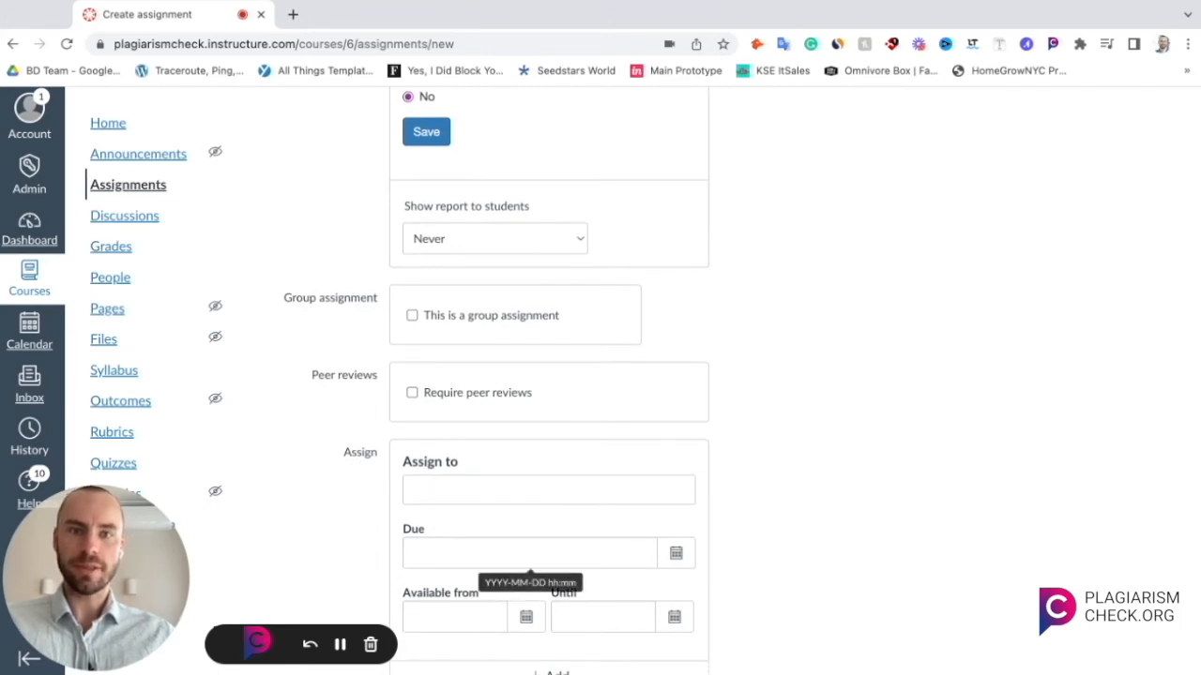
scroll(530, 568, down, 2)
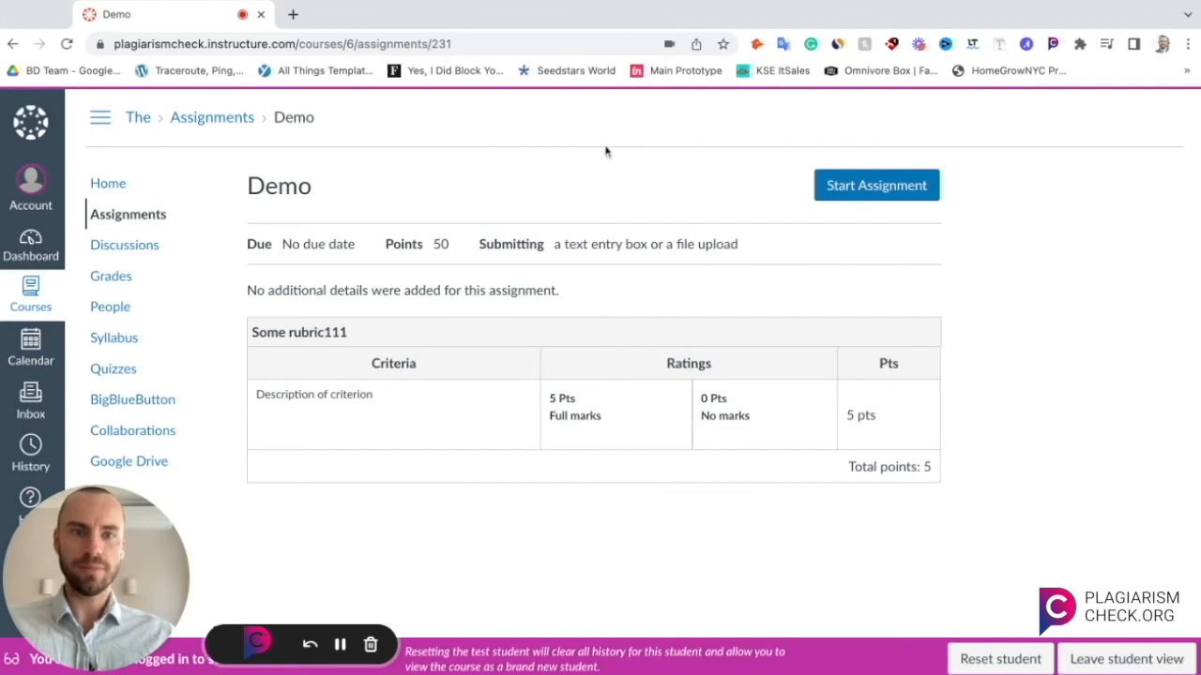
Start a submission for the Demo assignment as the test student, agreeing to the End-User License Agreement.
click(876, 187)
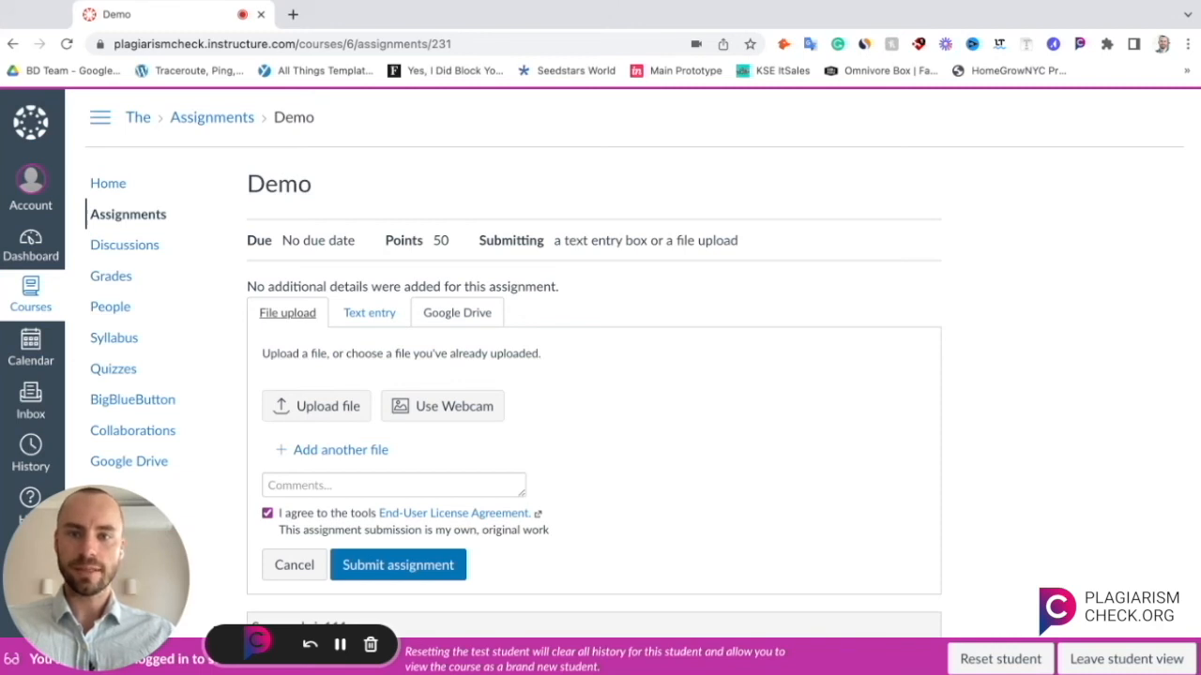
click(267, 513)
click(268, 513)
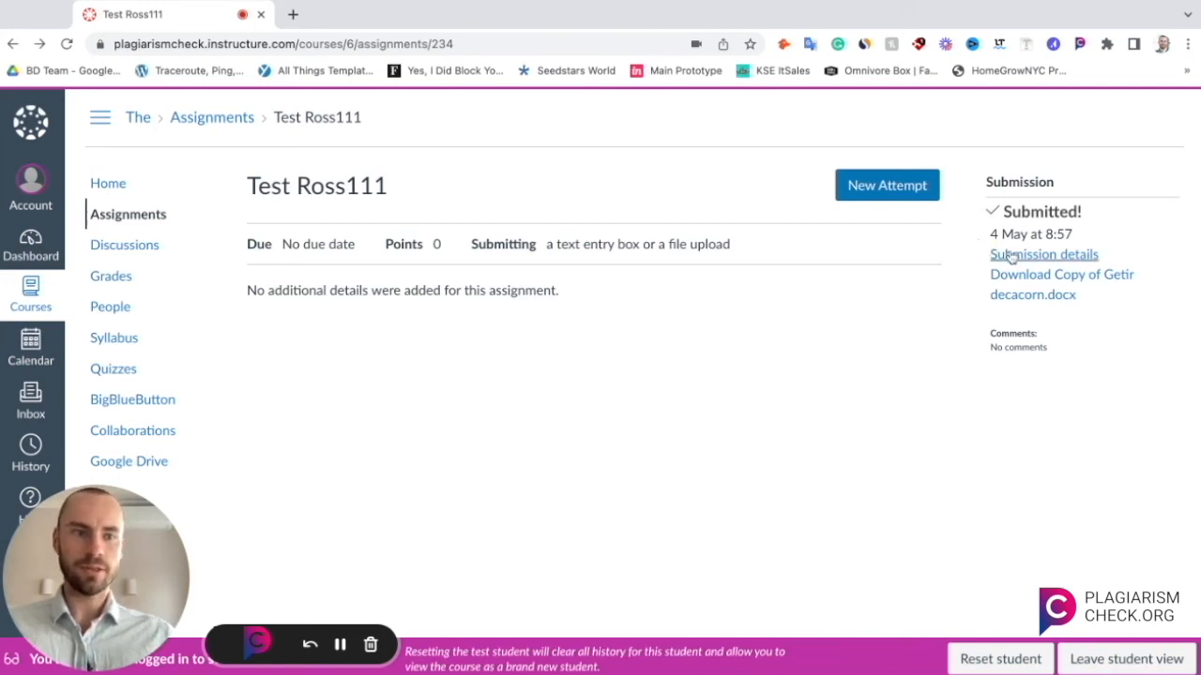
Open the submission details of the already submitted test assignment.
click(1041, 259)
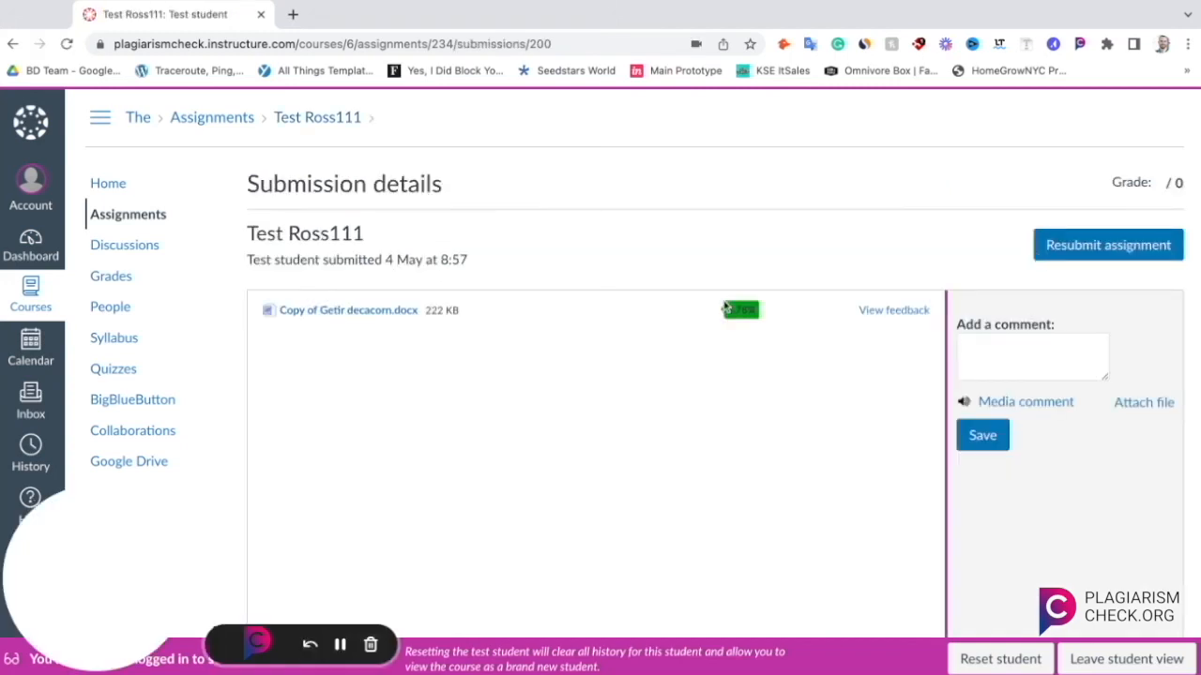